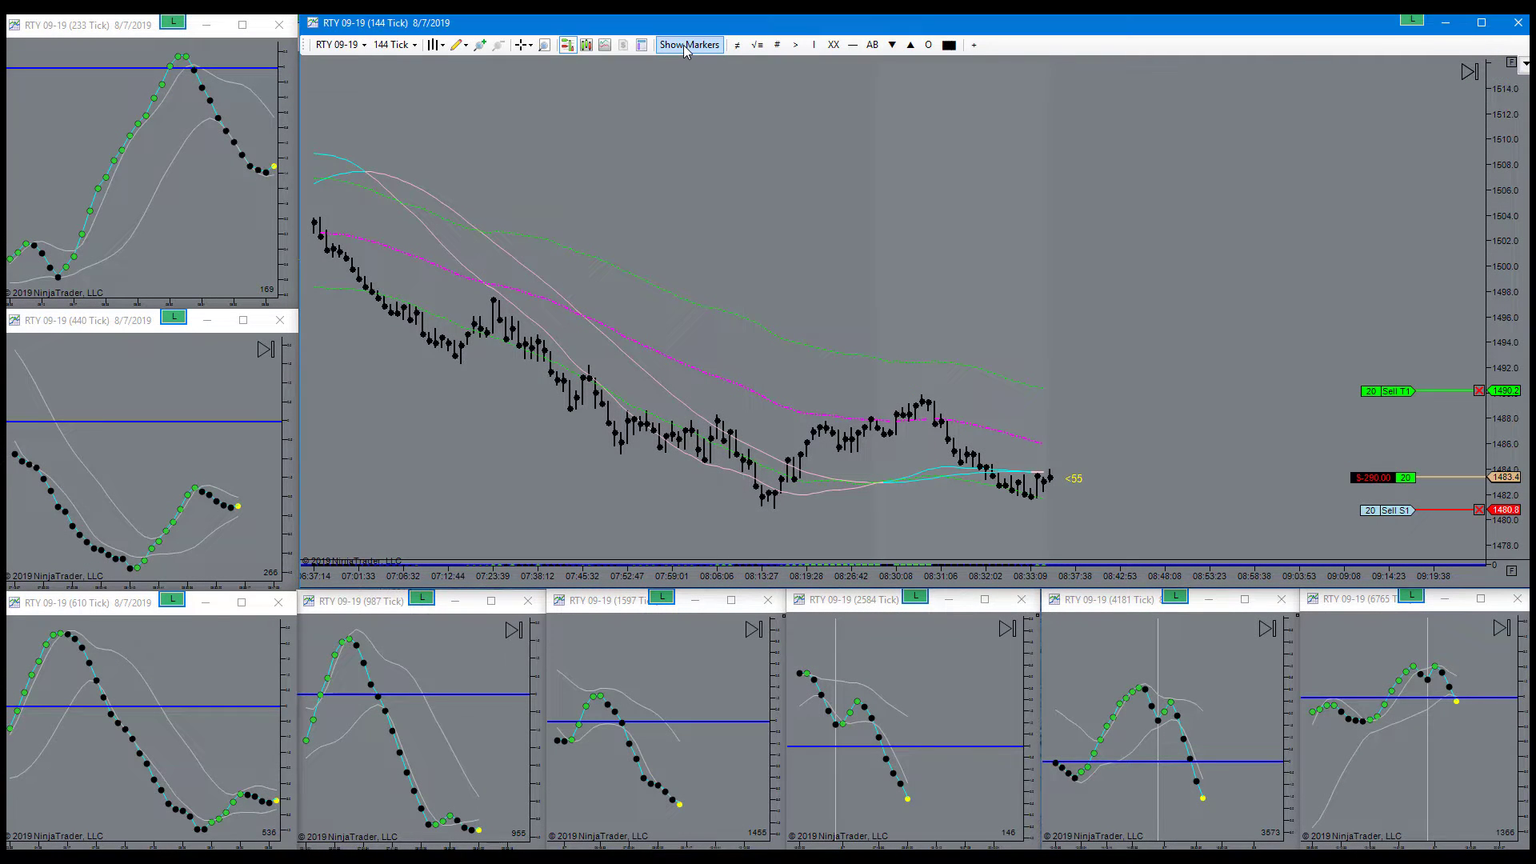
Step: Show the 20-contract RTY long's entry marker on the chart while the target and stop stay working
{"action": "left_click", "coordinate": [689, 45]}
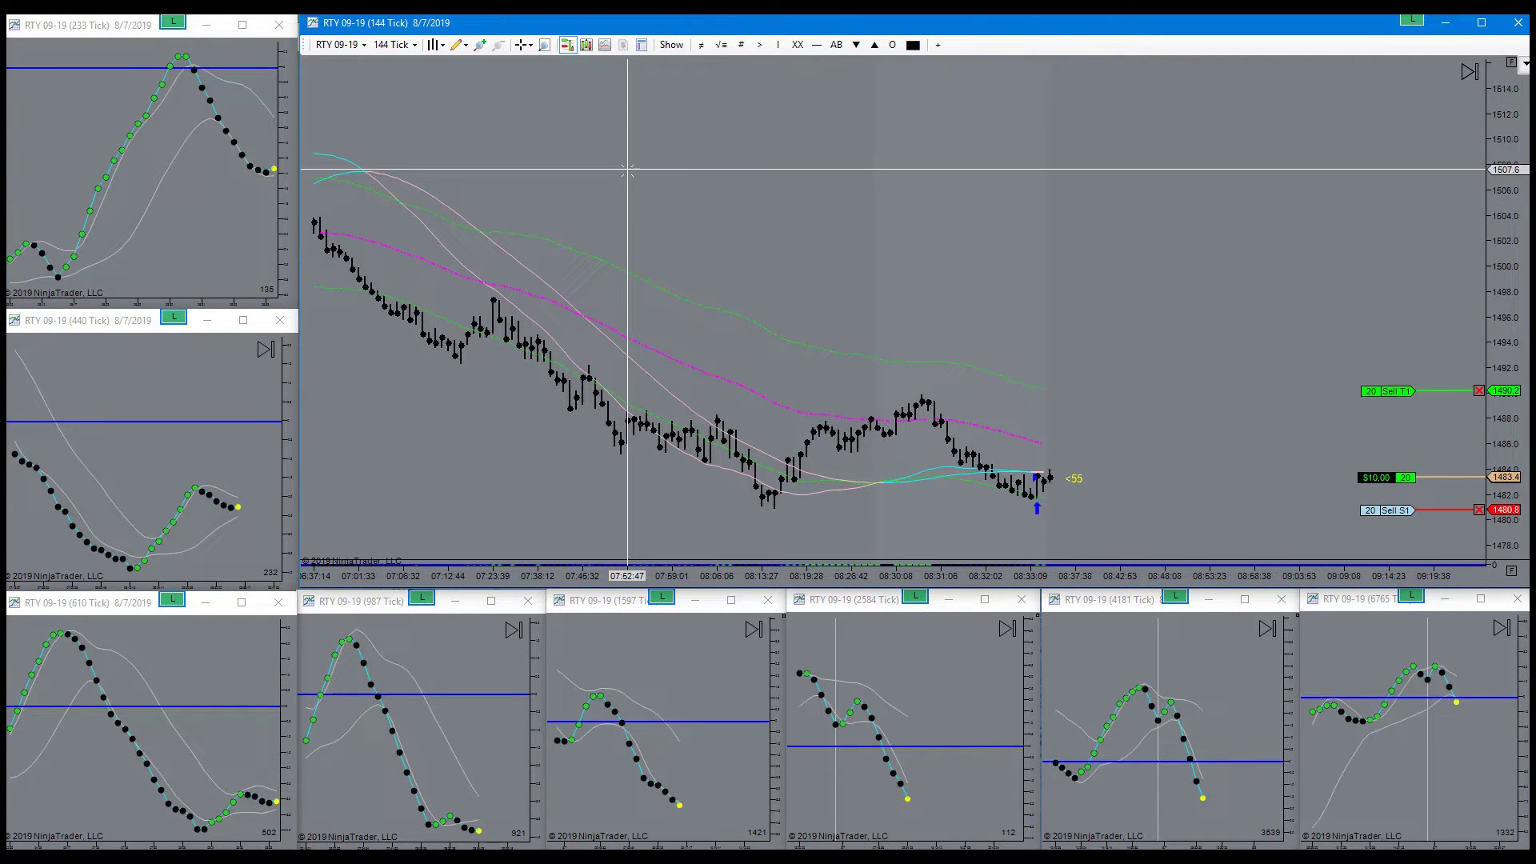